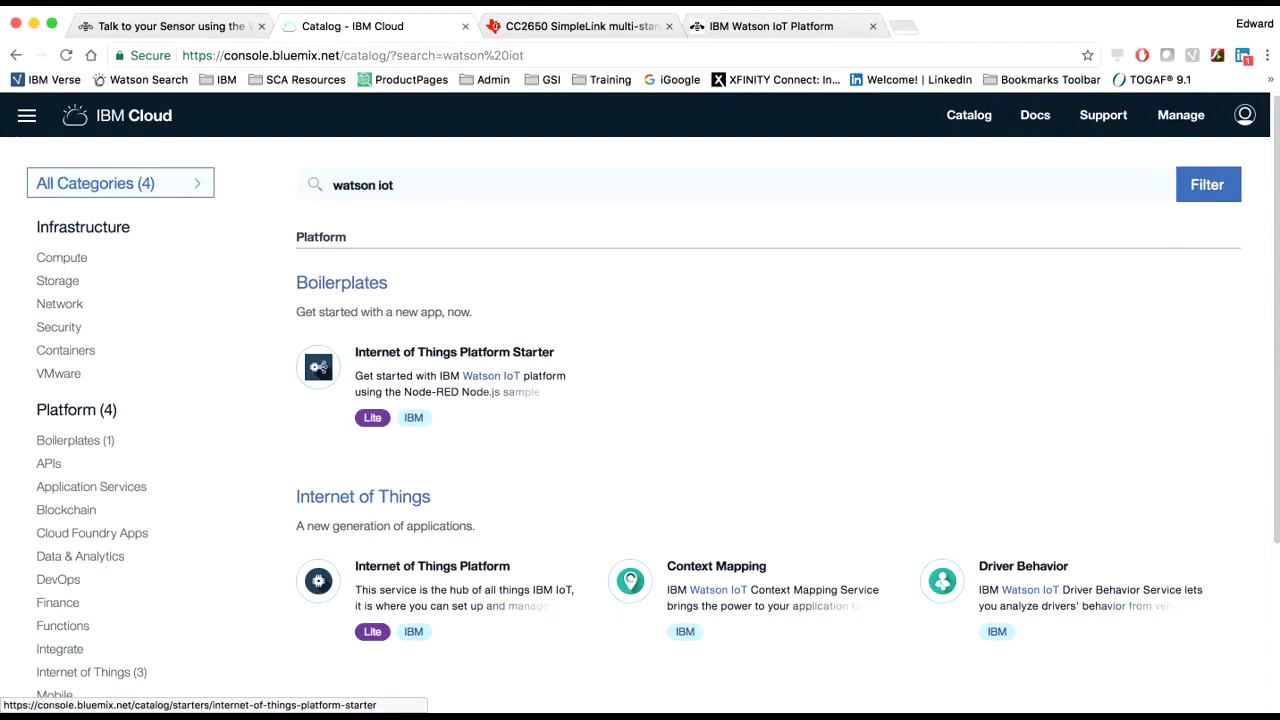
Step: Create a Cloud Foundry app named TalkToSensor12072017 from the Internet of Things Platform Starter boilerplate
{"action": "left_click", "coordinate": [454, 353]}
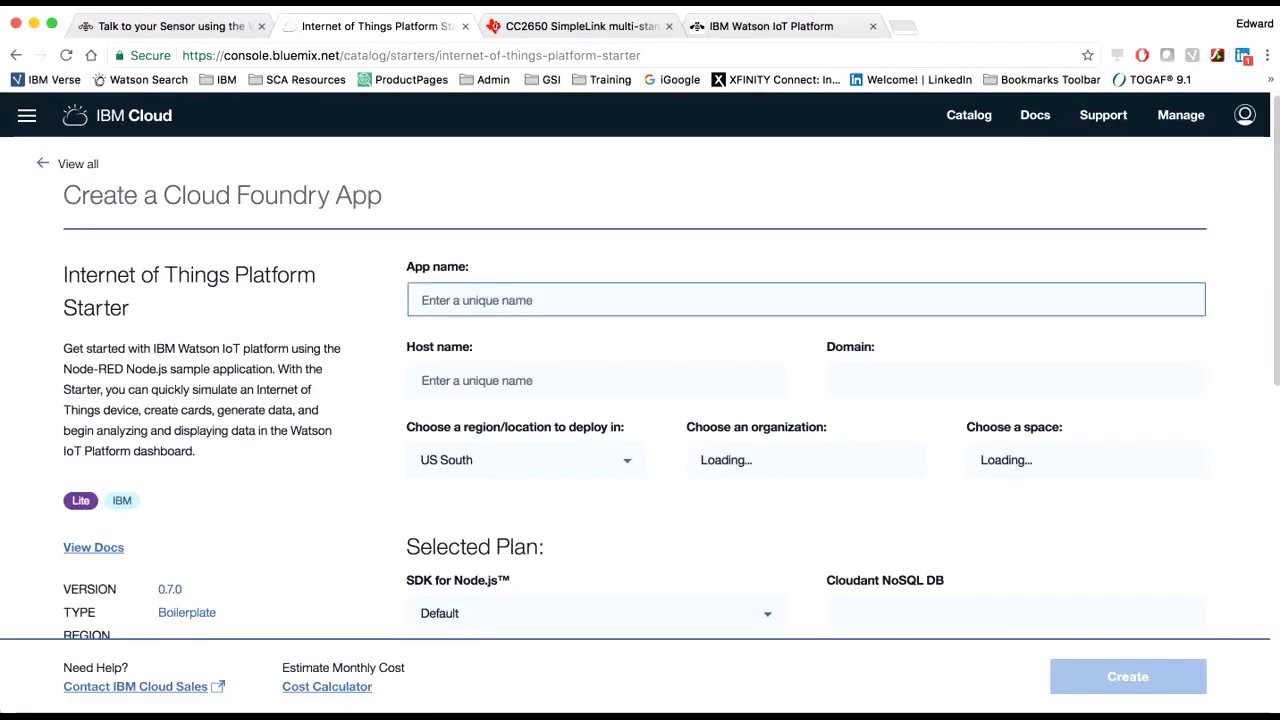
{"action": "type", "text": "Talk"}
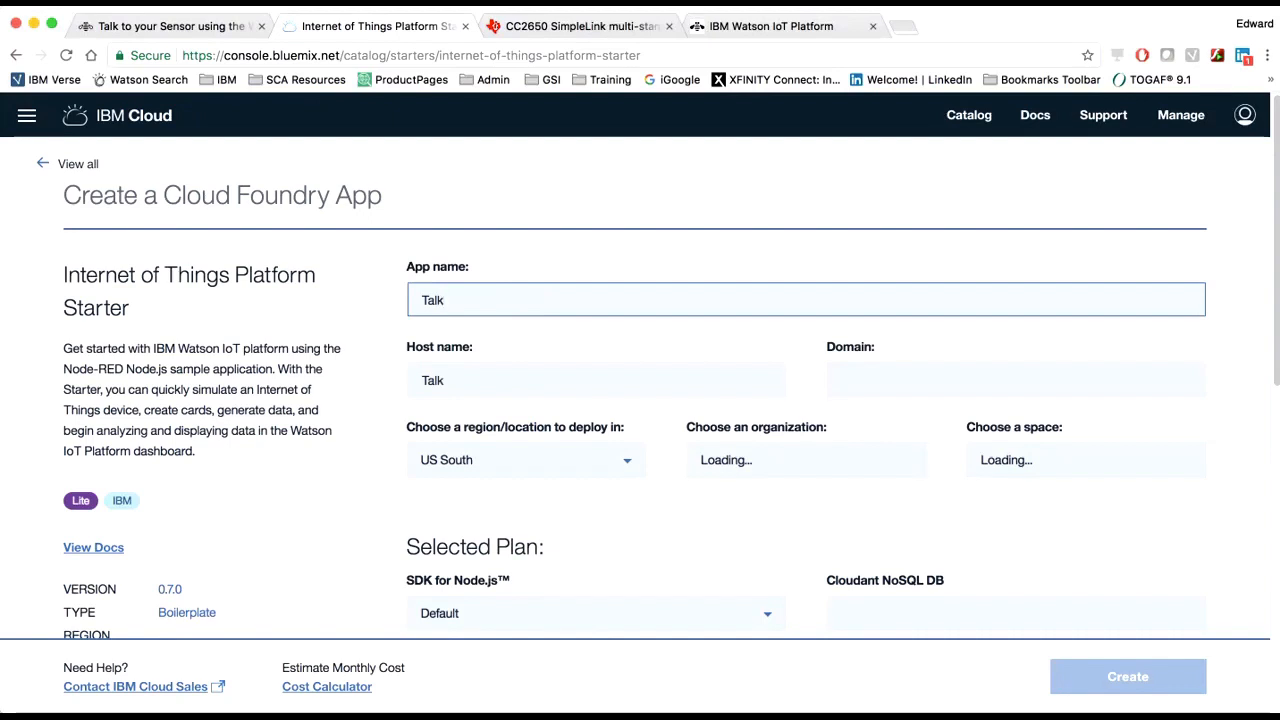
{"action": "type", "text": "ToSensor12"}
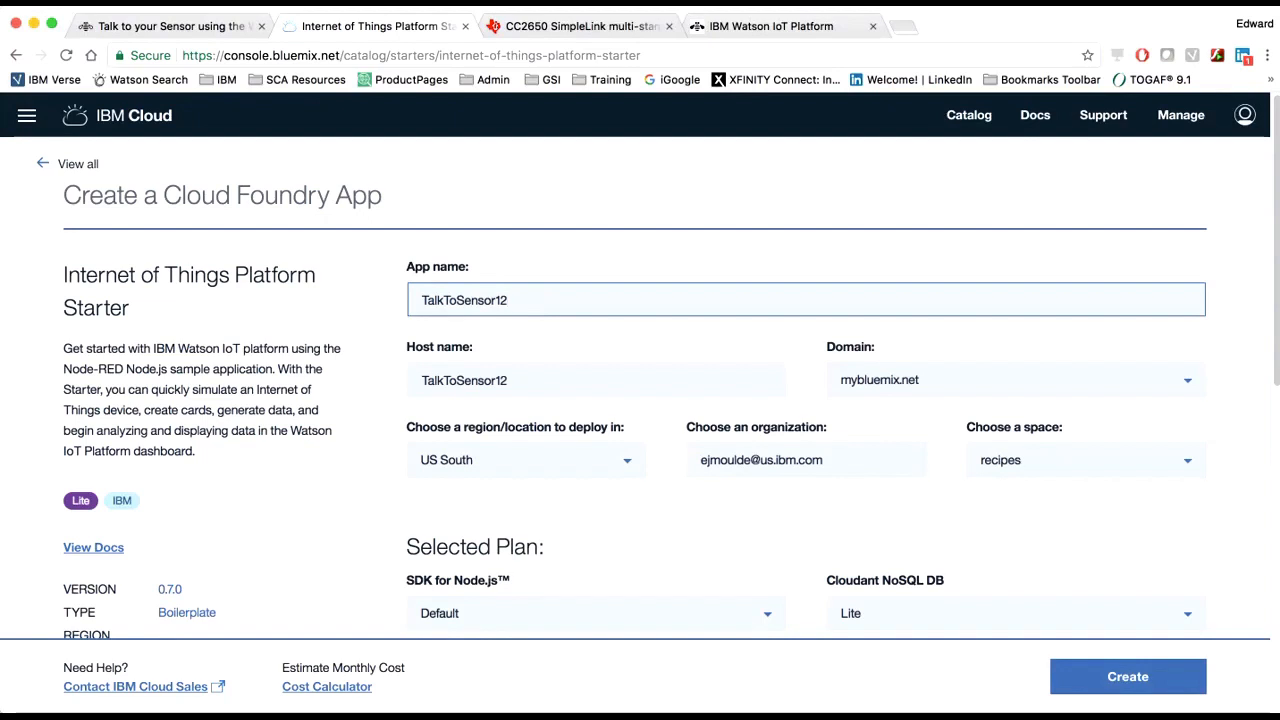
{"action": "type", "text": "072017"}
{"action": "key", "text": "Return"}
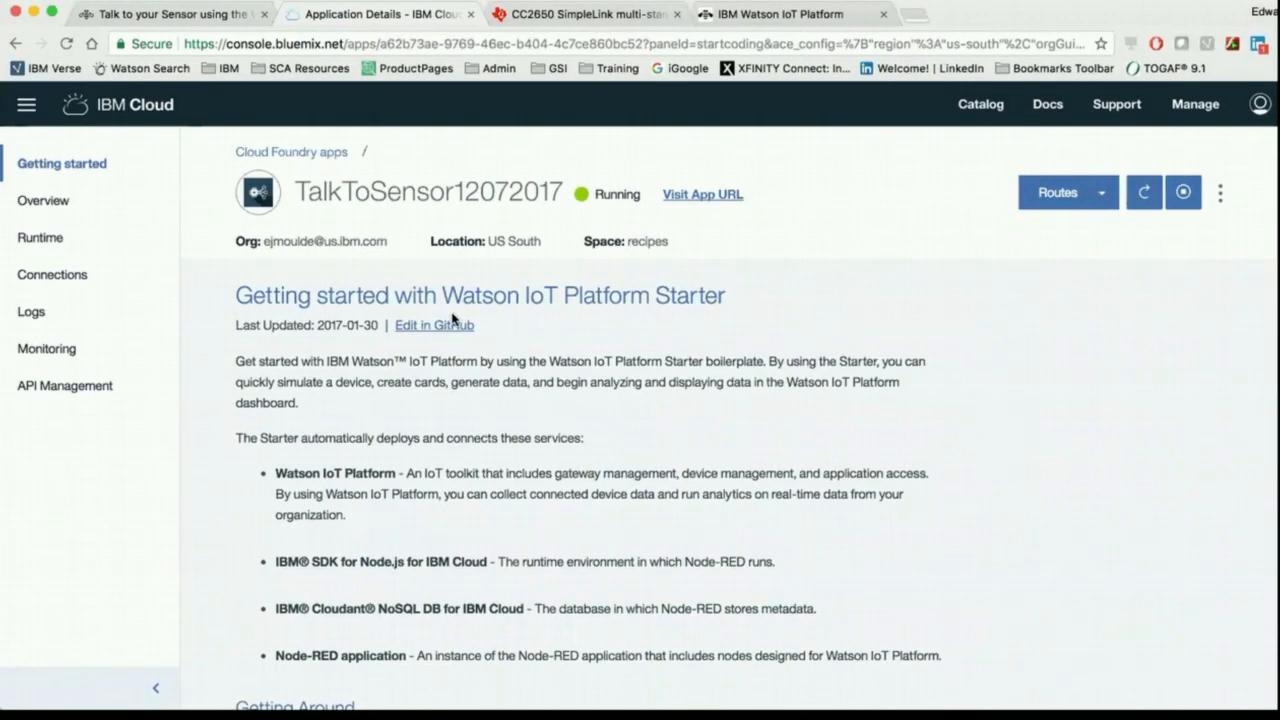
Step: Connect the existing Db2 Warehouse on Cloud-ejm service to the app and restage the app
{"action": "left_click", "coordinate": [48, 277]}
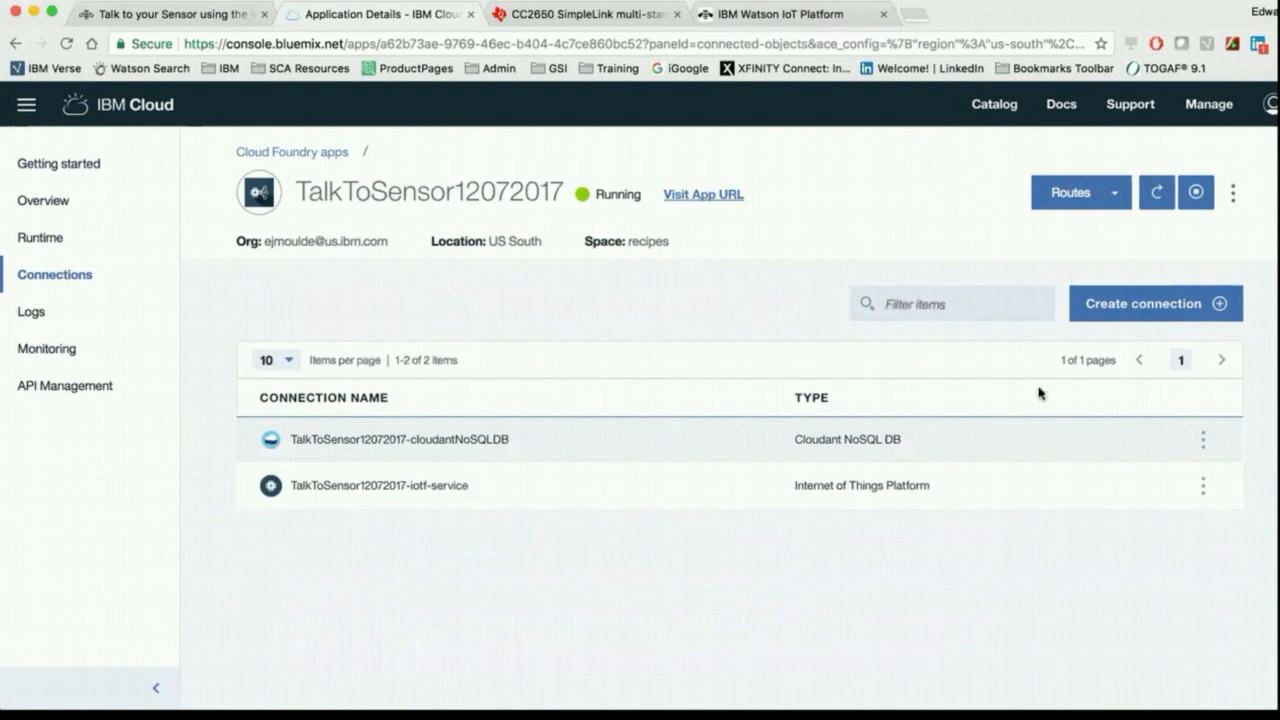
{"action": "left_click", "coordinate": [1131, 303]}
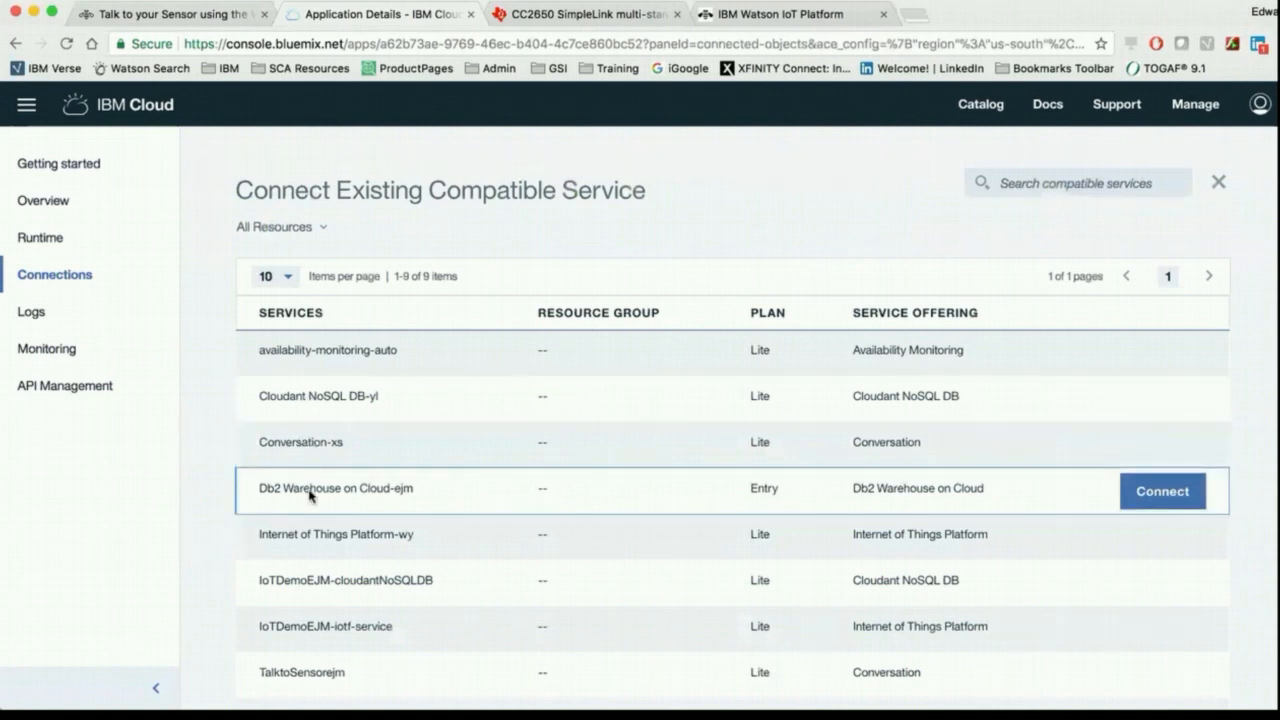
{"action": "left_click", "coordinate": [1137, 494]}
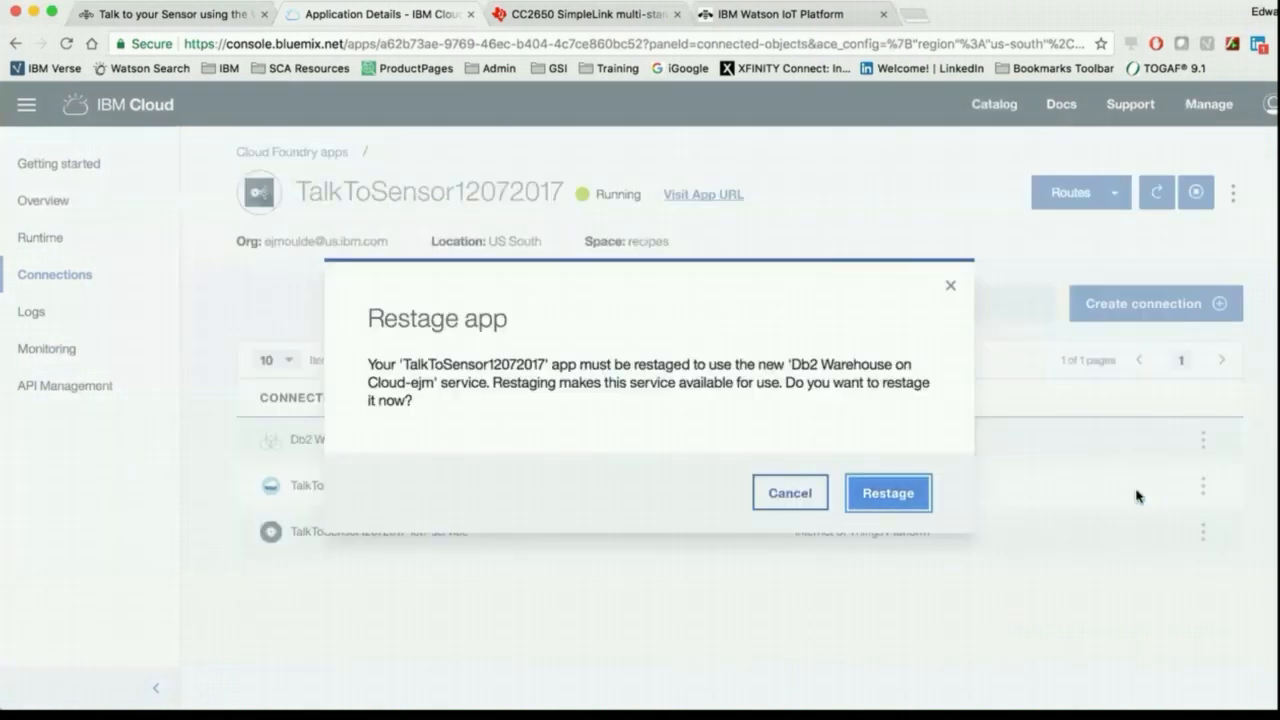
{"action": "left_click", "coordinate": [904, 512]}
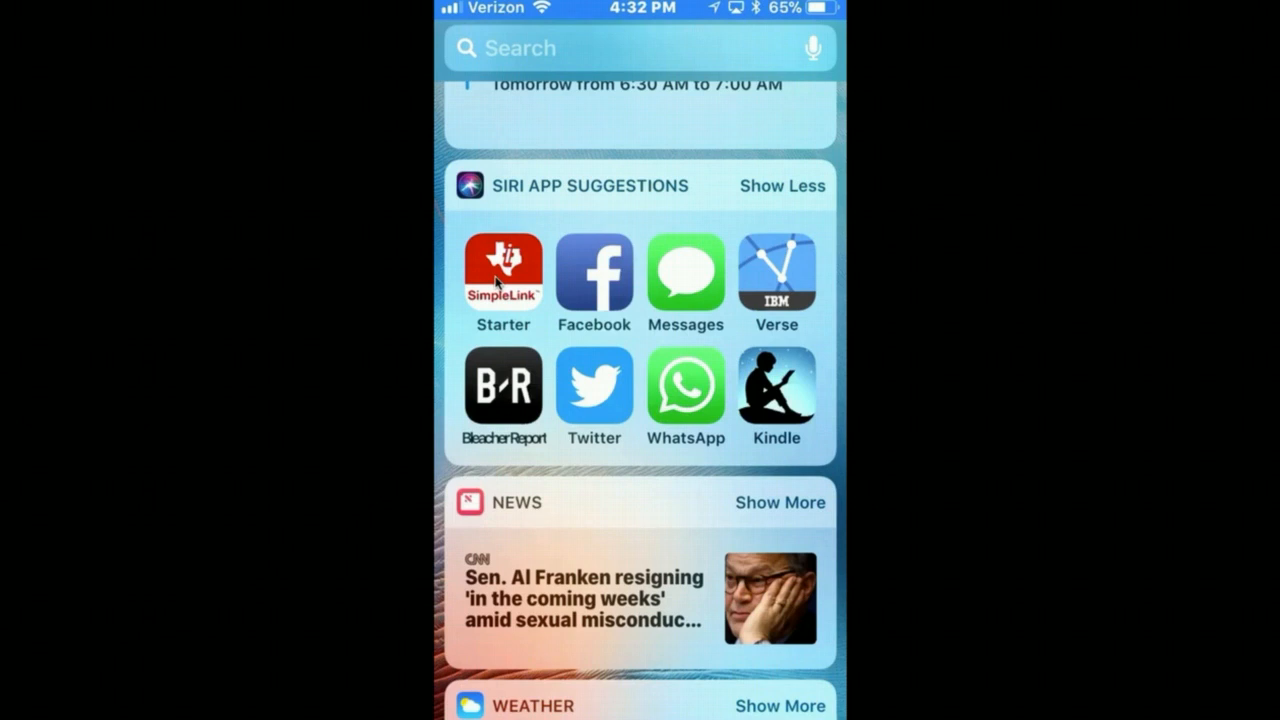
Step: Switch to the SimpleLink Starter phone app and examine the CC2650 SensorTag's temperature, humidity, barometer, movement and light readings
{"action": "left_click", "coordinate": [497, 283]}
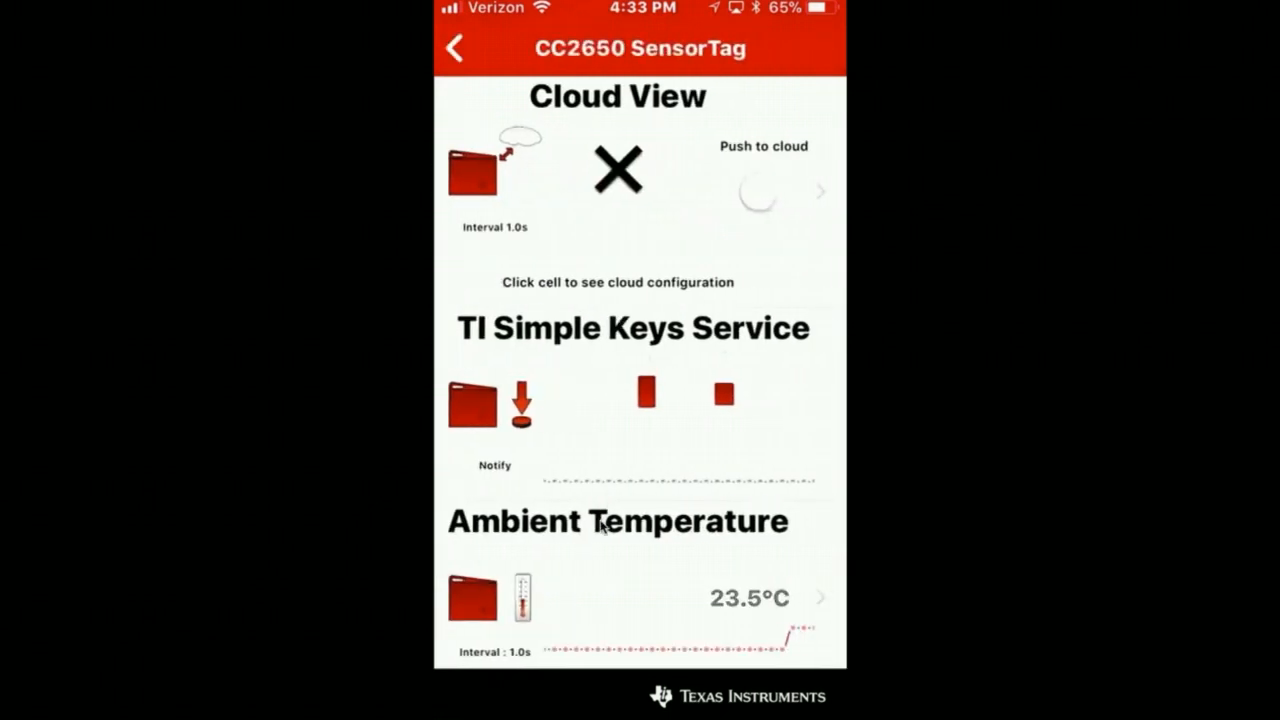
{"action": "scroll", "coordinate": [601, 527], "scroll_direction": "down", "scroll_amount": 5}
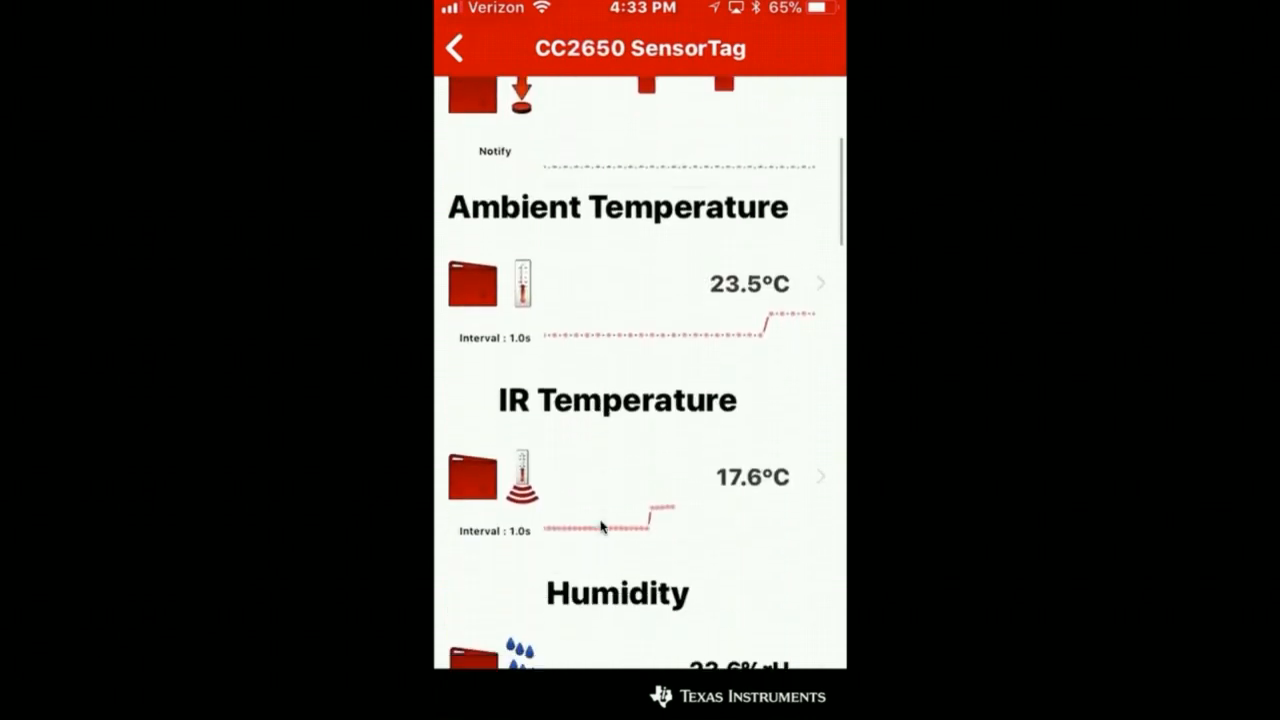
{"action": "scroll", "coordinate": [601, 527], "scroll_direction": "down", "scroll_amount": 5}
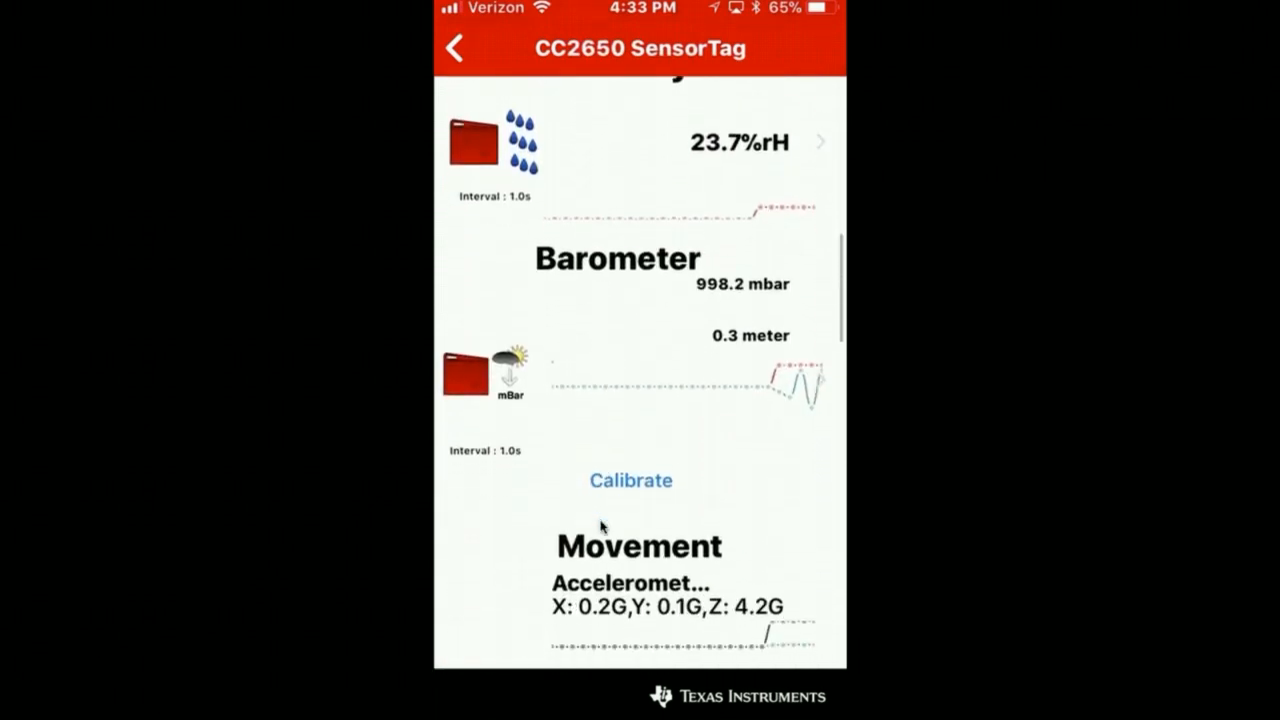
{"action": "scroll", "coordinate": [601, 527], "scroll_direction": "down", "scroll_amount": 5}
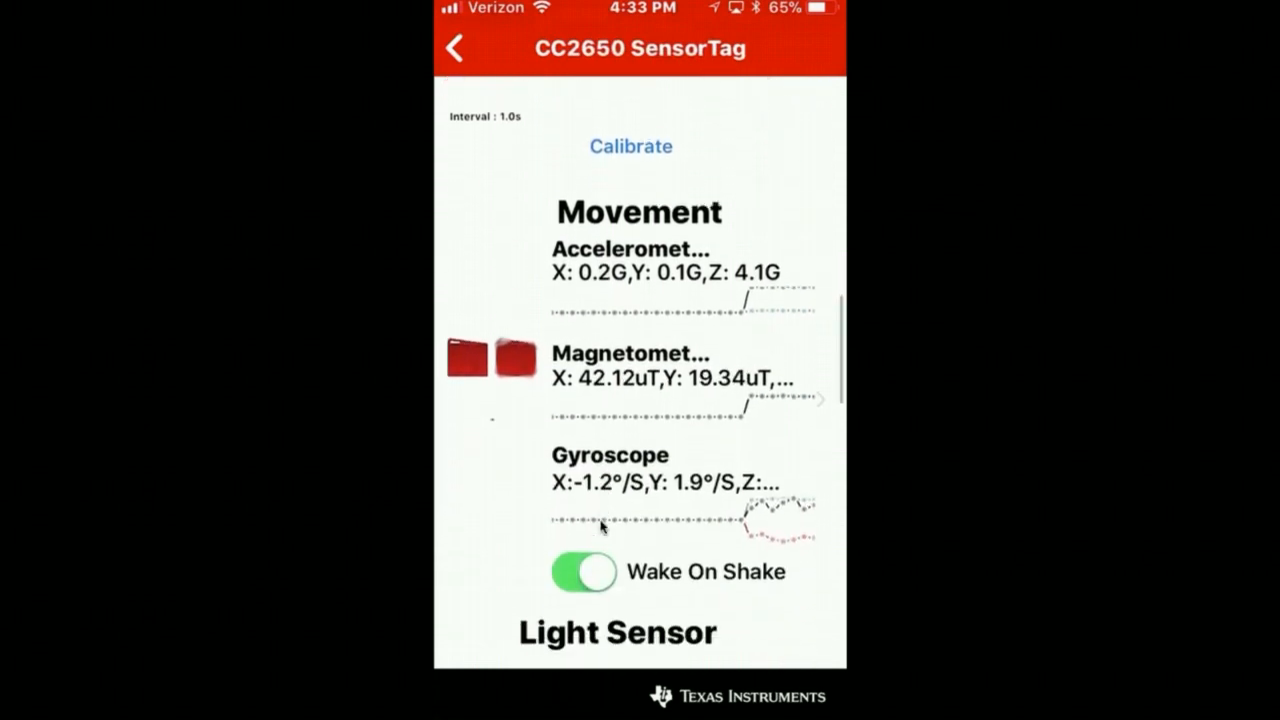
{"action": "scroll", "coordinate": [601, 527], "scroll_direction": "down", "scroll_amount": 1}
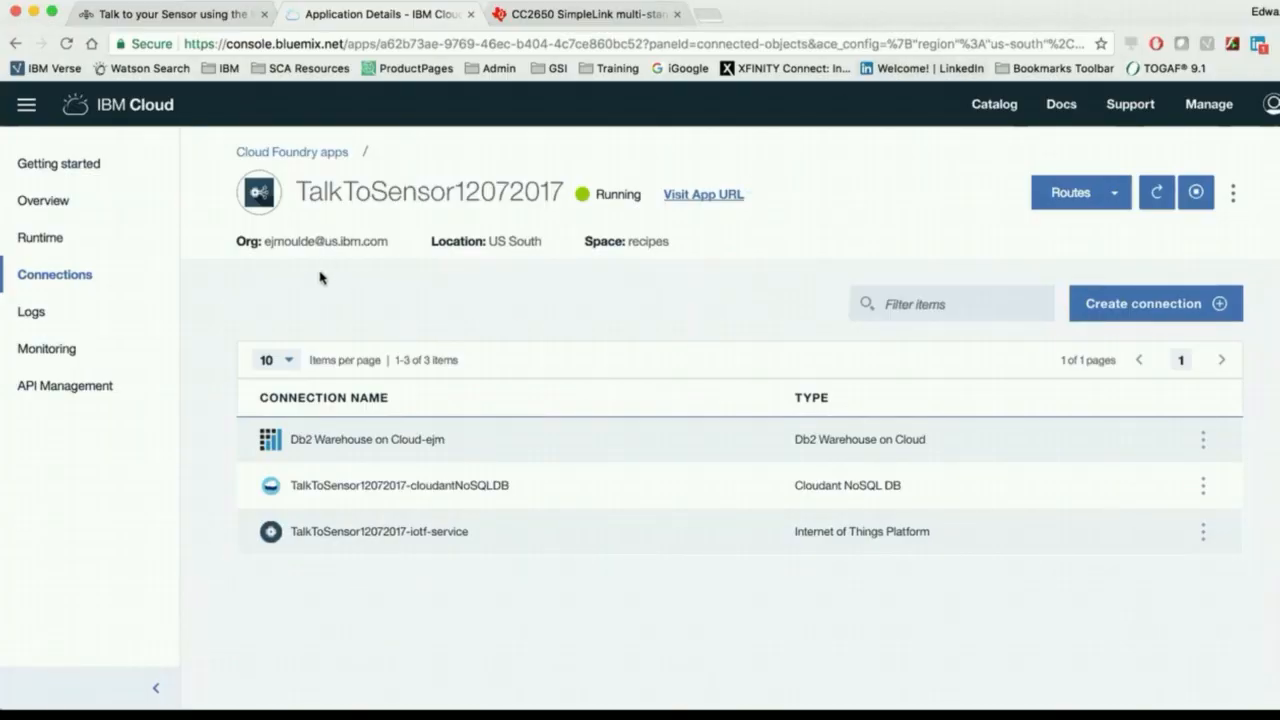
Step: Open the app's TalkToSensor12072017-iotf-service connection in IBM Cloud and launch its Watson IoT Platform dashboard at the device types list
{"action": "left_click", "coordinate": [364, 534]}
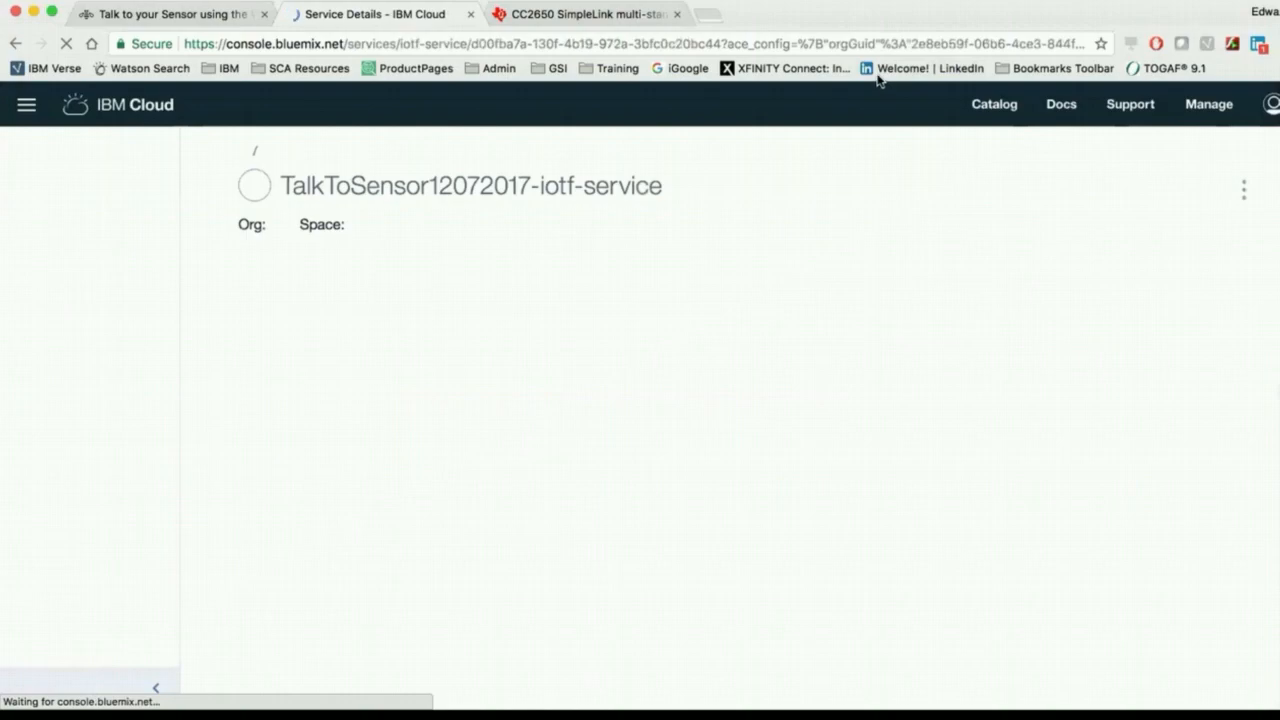
{"action": "left_click", "coordinate": [679, 633]}
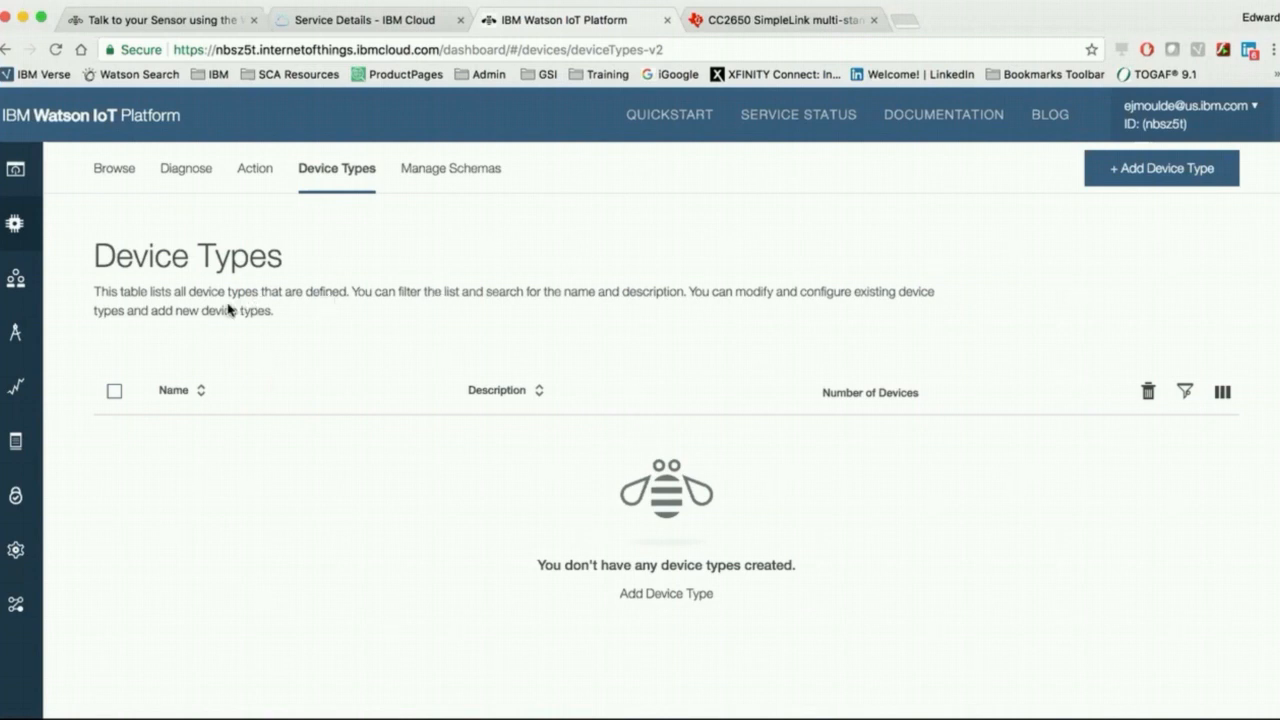
{"action": "left_click", "coordinate": [15, 223]}
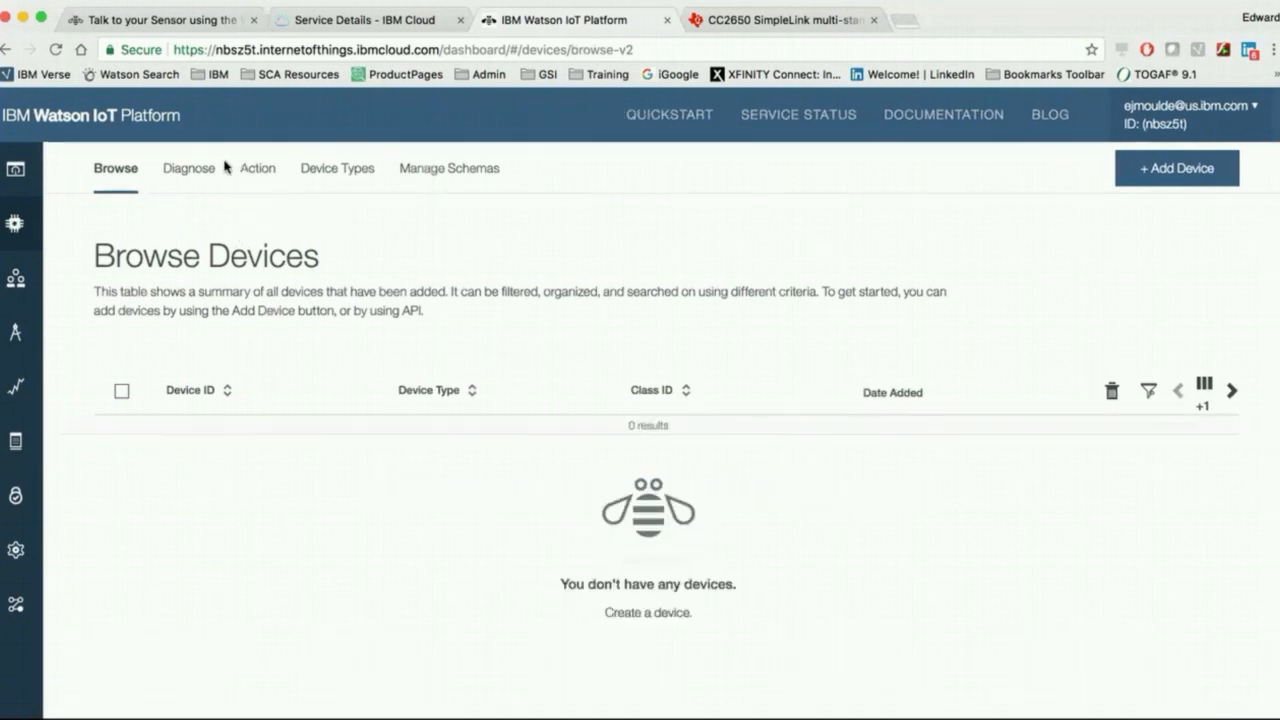
{"action": "left_click", "coordinate": [349, 178]}
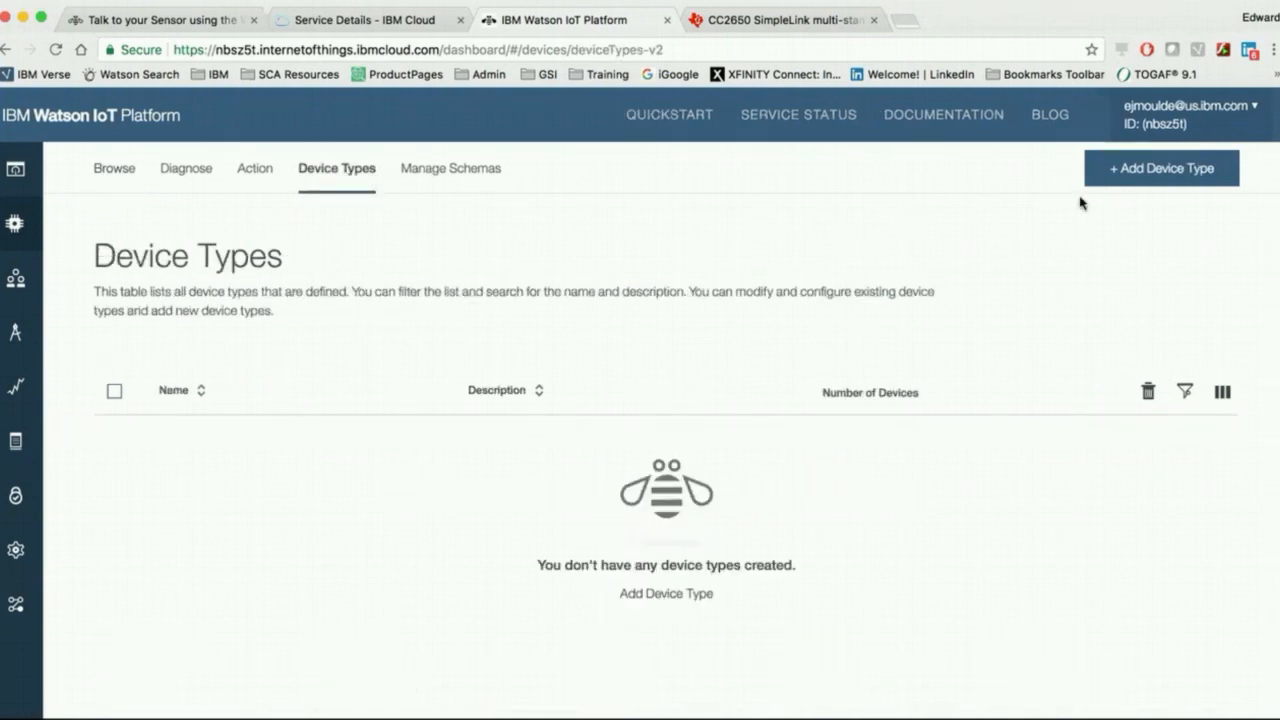
Step: Add a device type of type Device named ti-sensortag2, leaving the device information empty
{"action": "left_click", "coordinate": [1165, 175]}
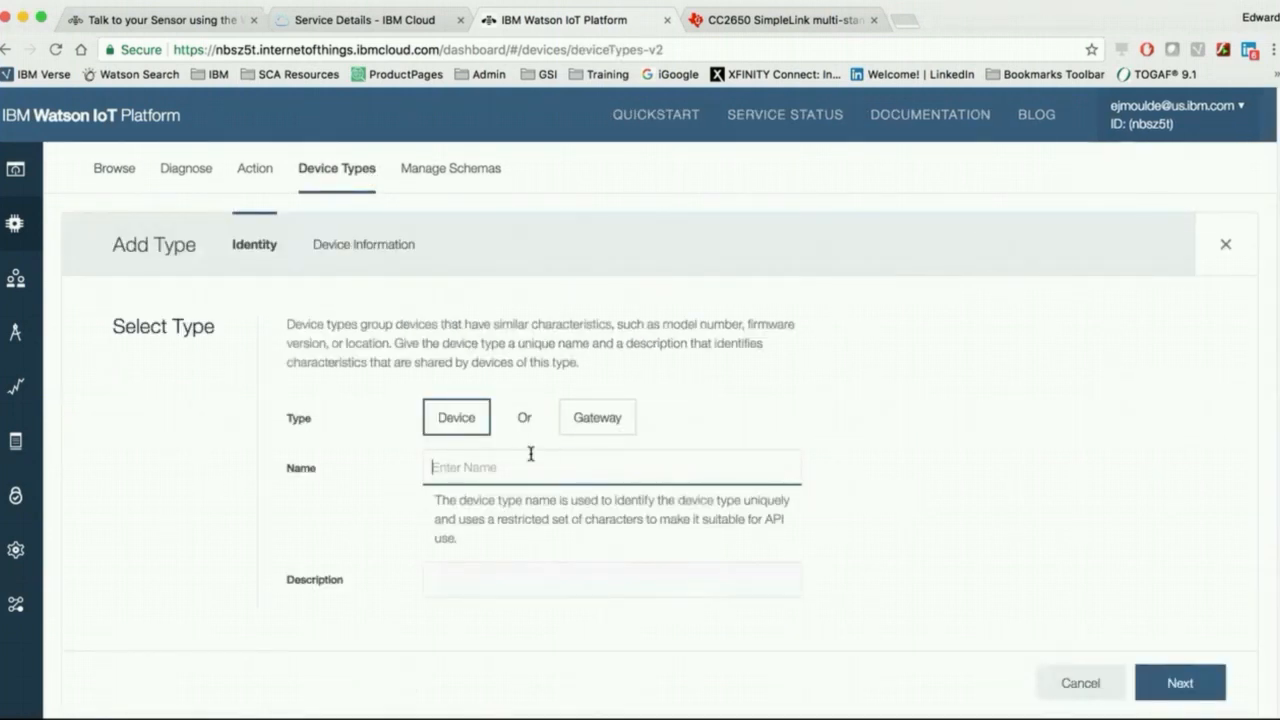
{"action": "type", "text": "ti"}
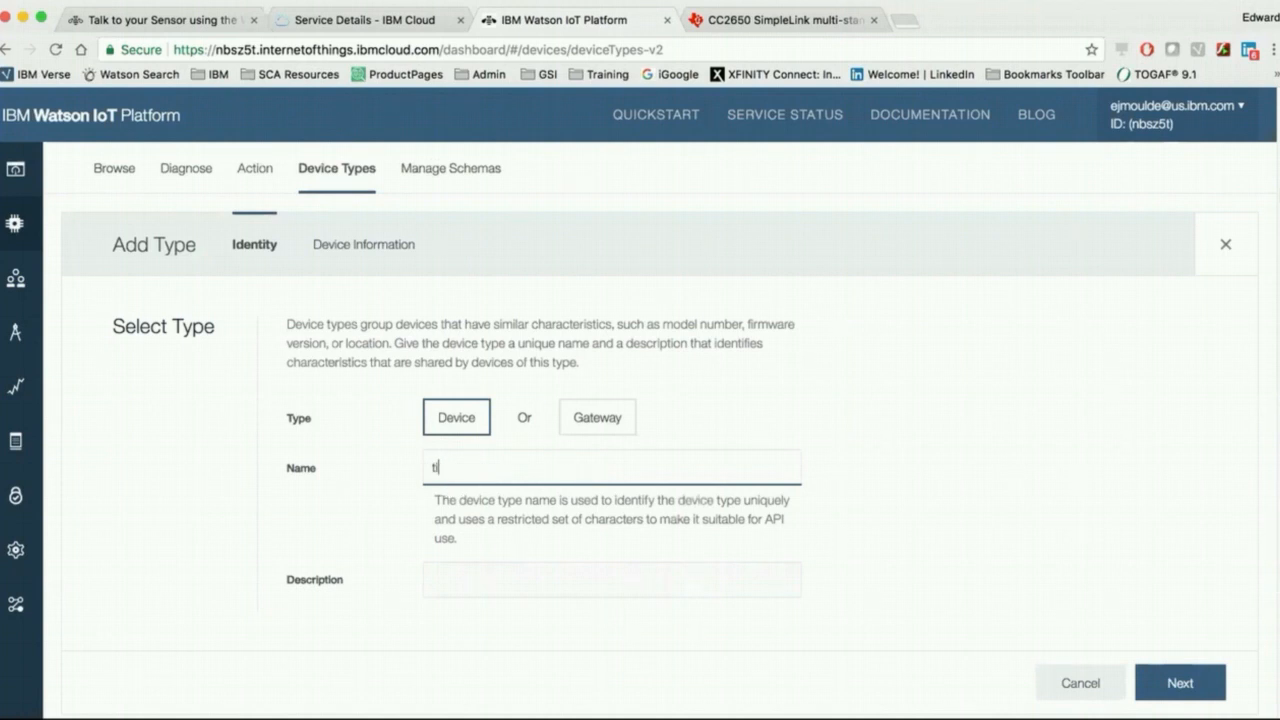
{"action": "type", "text": "-sensortag2"}
{"action": "left_click", "coordinate": [1181, 683]}
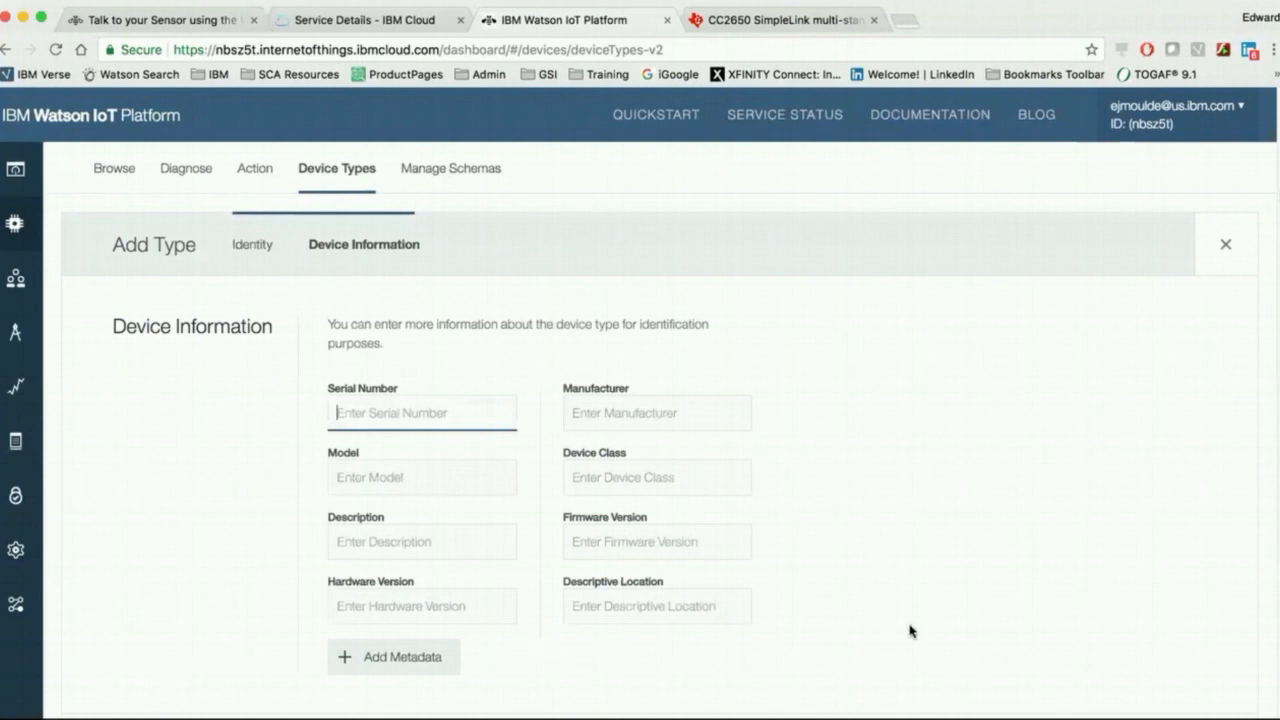
{"action": "scroll", "coordinate": [1174, 506], "scroll_direction": "down", "scroll_amount": 3}
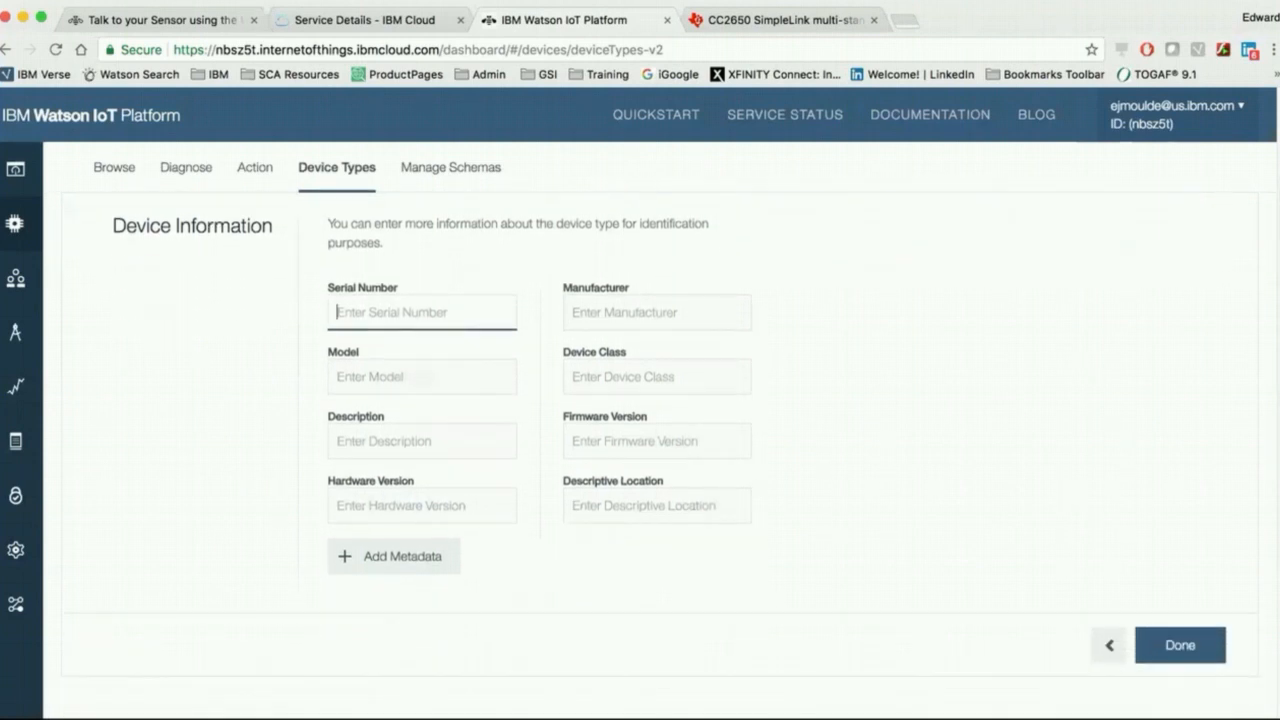
{"action": "left_click", "coordinate": [1177, 645]}
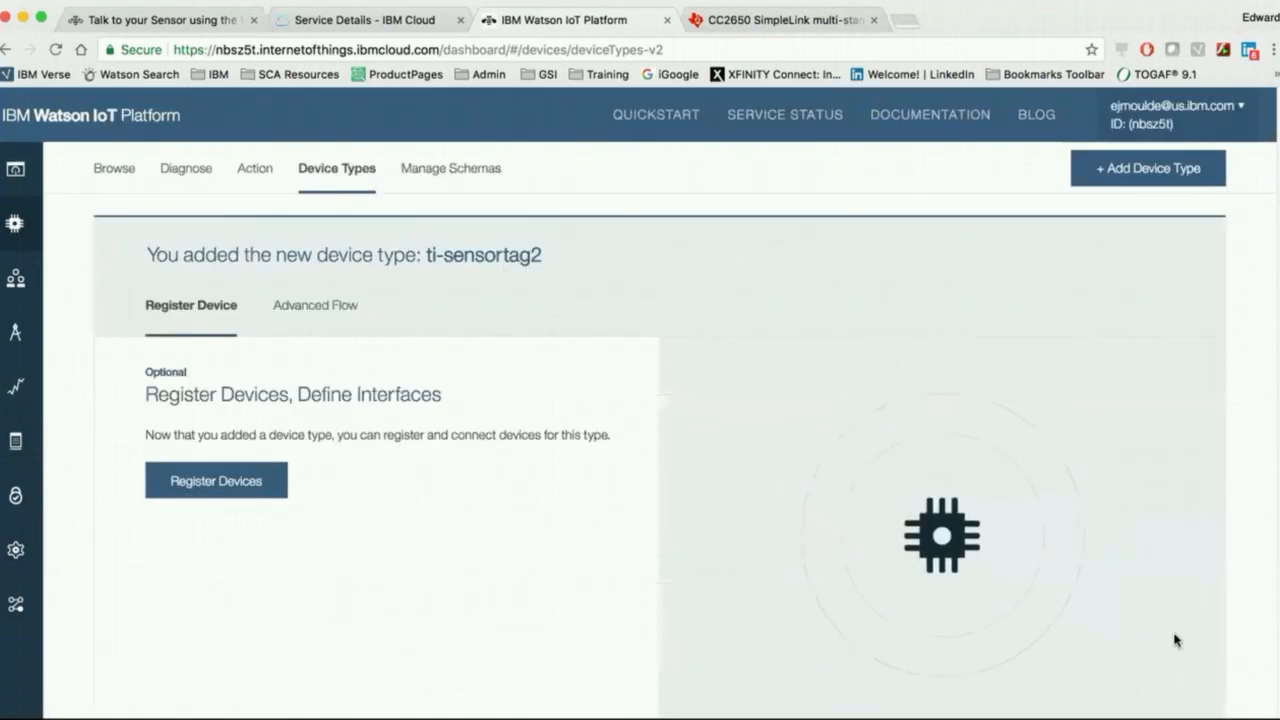
Step: Start registering a device of type ti-sensortag2 with the device ID 546c0e52fa3b
{"action": "left_click", "coordinate": [215, 482]}
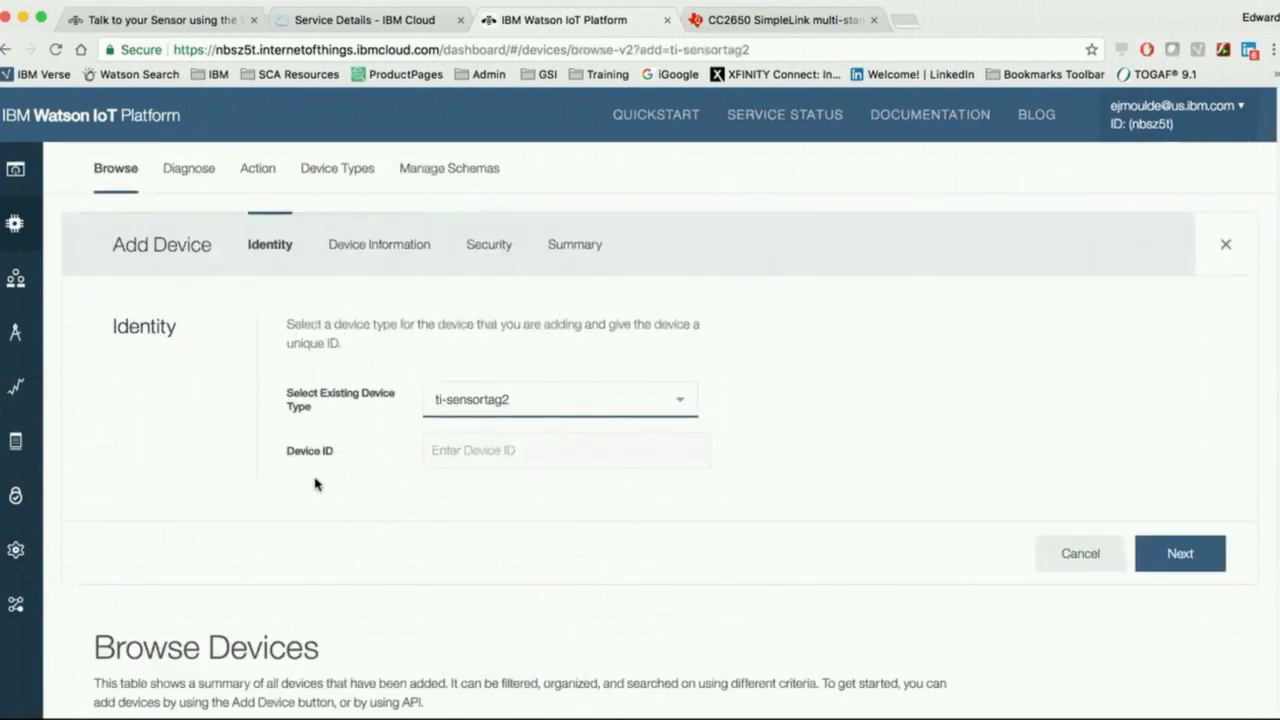
{"action": "left_click", "coordinate": [437, 450]}
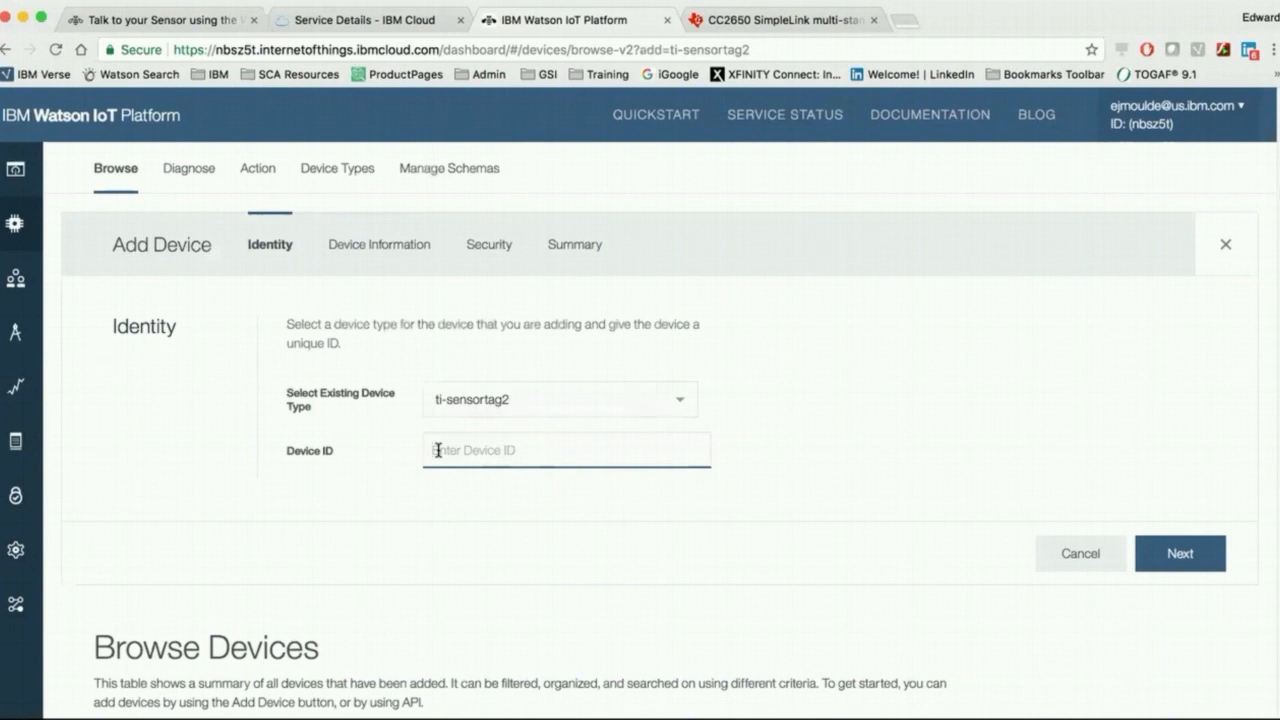
{"action": "type", "text": "546c0e52fa3b"}
{"action": "left_click", "coordinate": [1200, 550]}
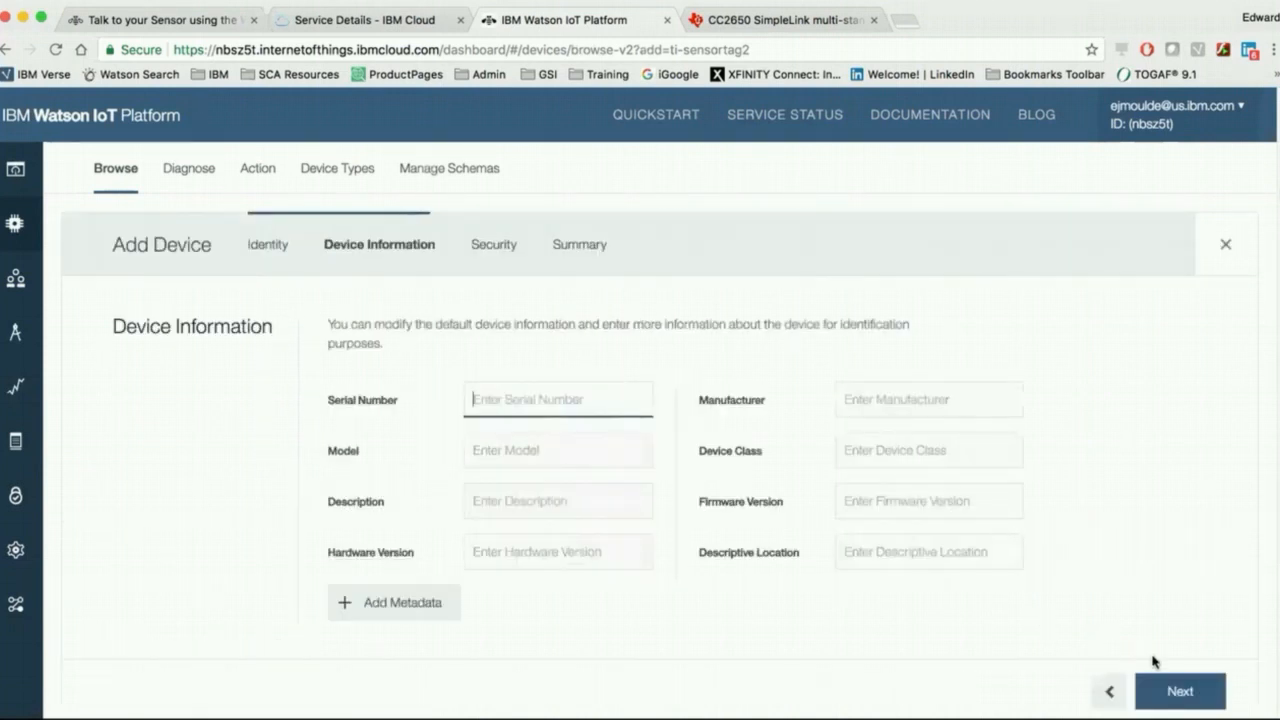
Step: Complete the device registration with blank device information and an auto-generated authentication token
{"action": "left_click", "coordinate": [1178, 690]}
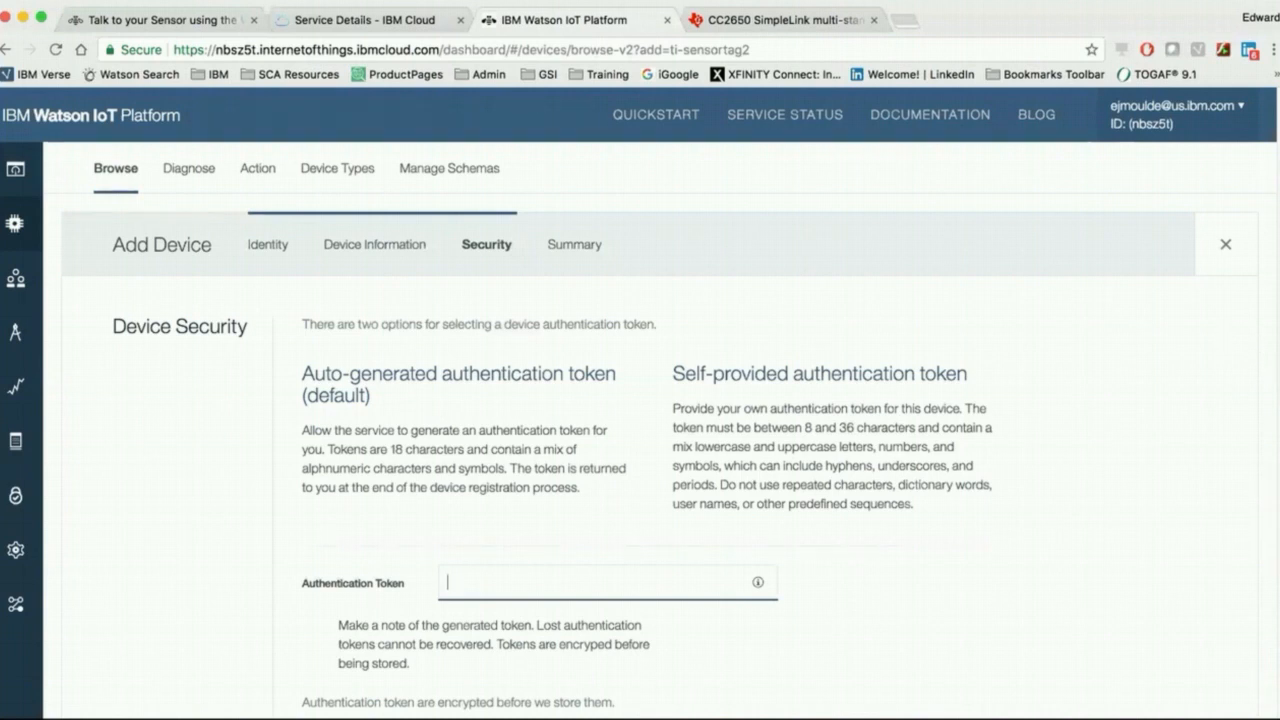
{"action": "scroll", "coordinate": [640, 400], "scroll_direction": "down", "scroll_amount": 5}
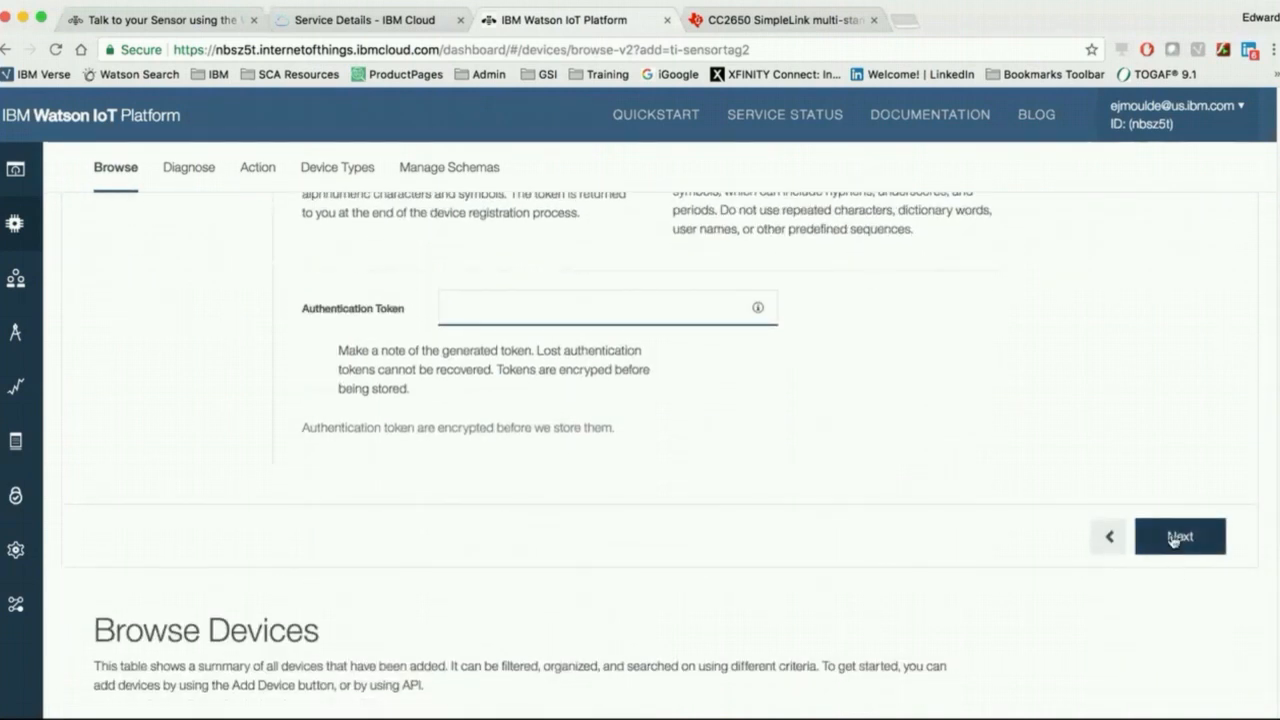
{"action": "left_click", "coordinate": [1174, 537]}
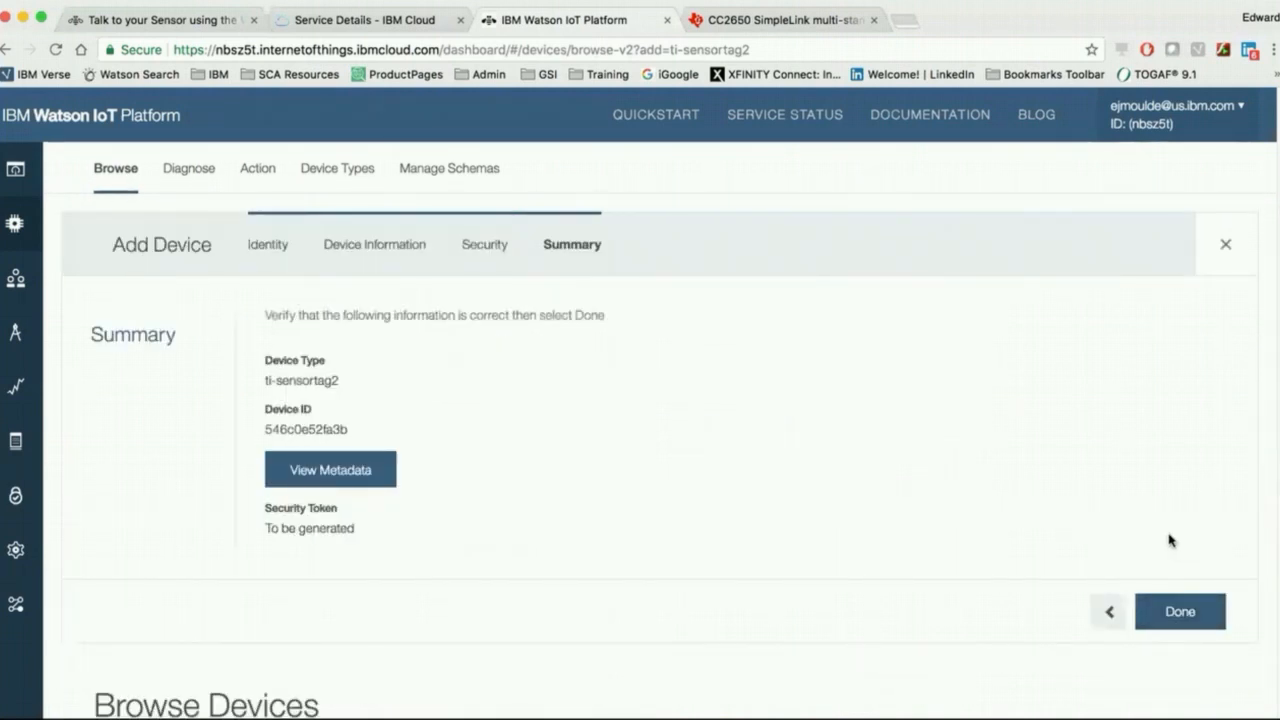
{"action": "left_click", "coordinate": [1178, 612]}
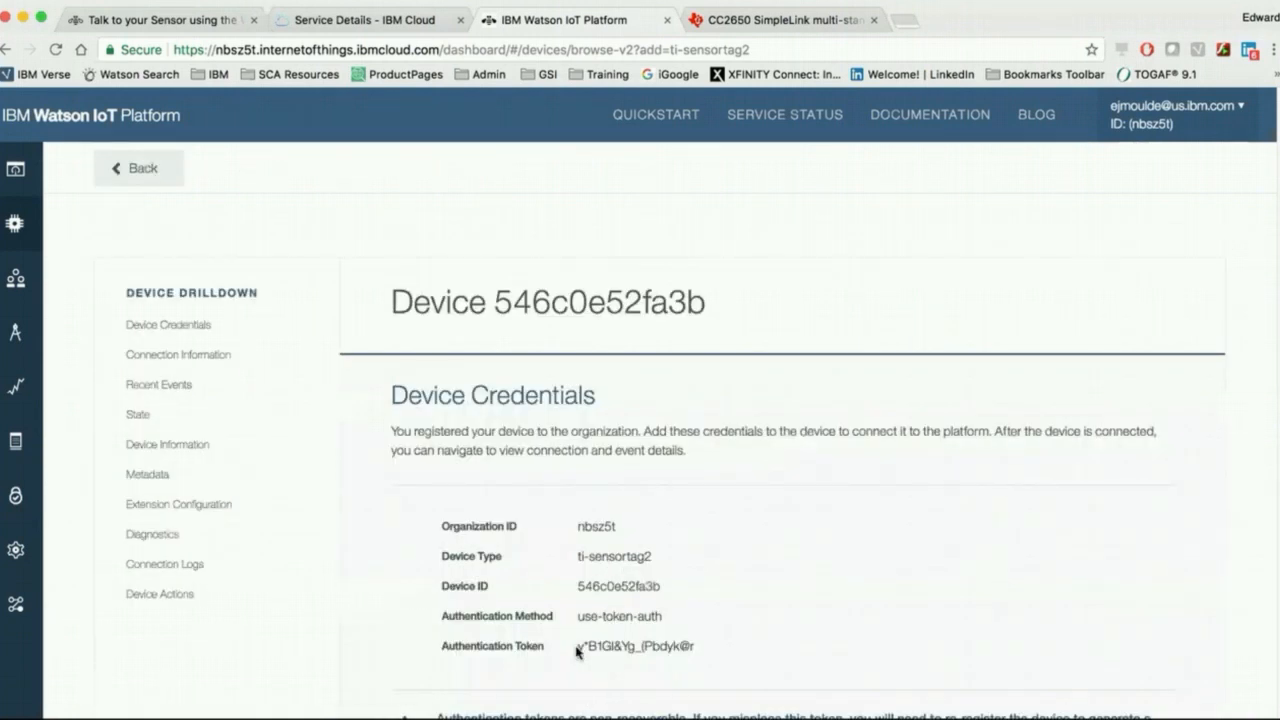
Step: Select the generated authentication token in the new device's credentials
{"action": "left_click_drag", "start_coordinate": [578, 646], "coordinate": [730, 654]}
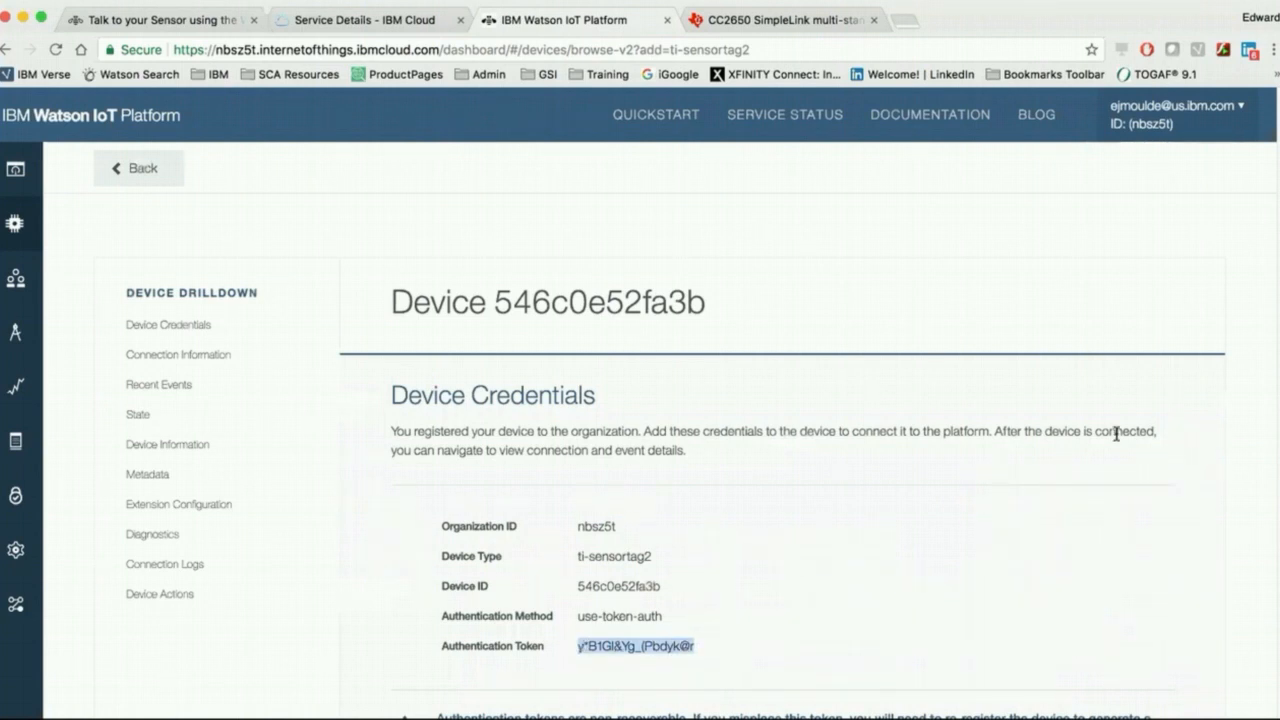
{"action": "scroll", "coordinate": [660, 430], "scroll_direction": "down", "scroll_amount": 1}
{"action": "scroll", "coordinate": [660, 430], "scroll_direction": "down", "scroll_amount": 4}
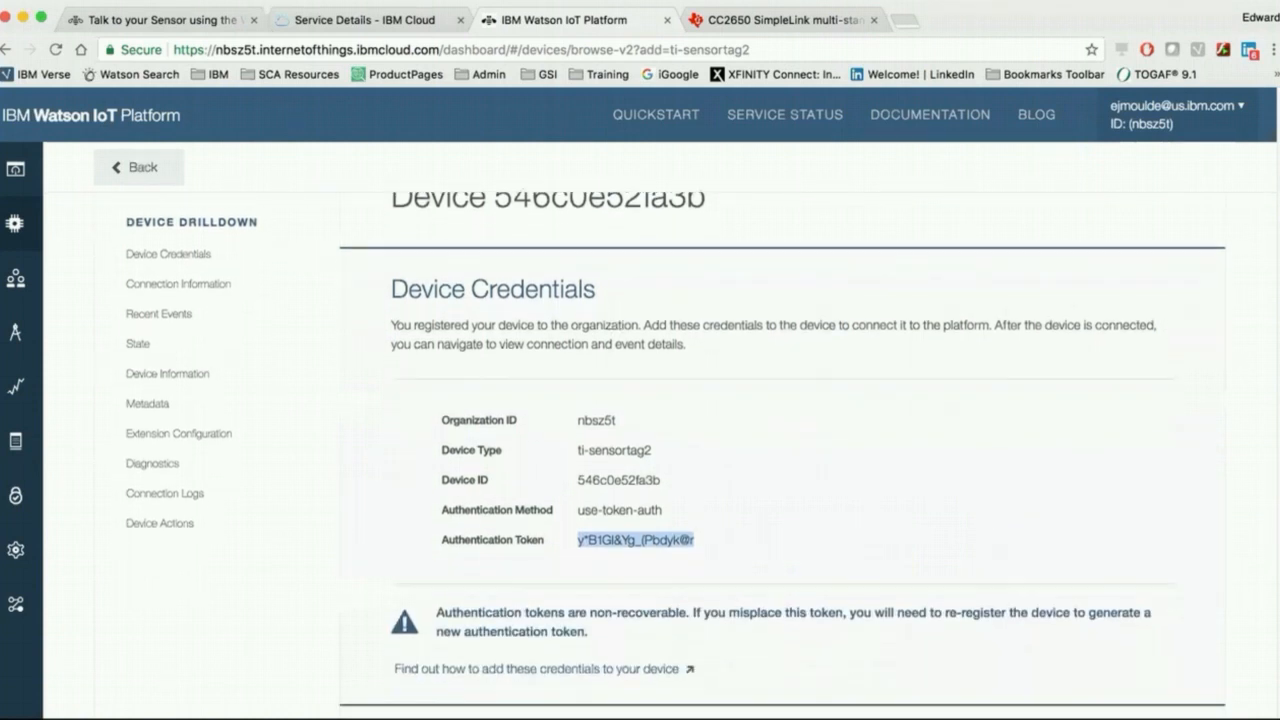